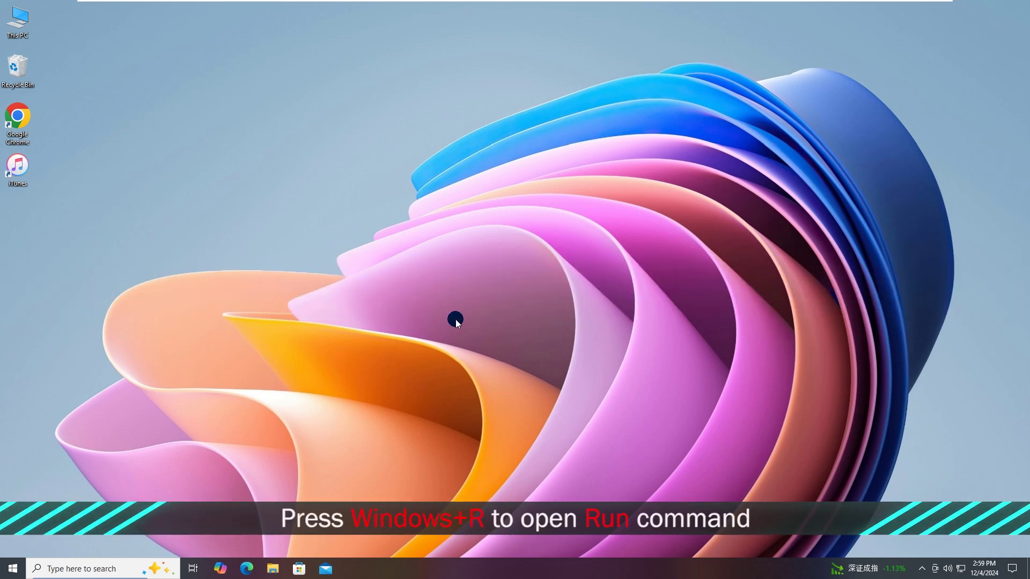
Enable Safe boot (Minimal) in msconfig's Boot settings and restart into Safe Mode.
{"action": "key", "text": "super+r"}
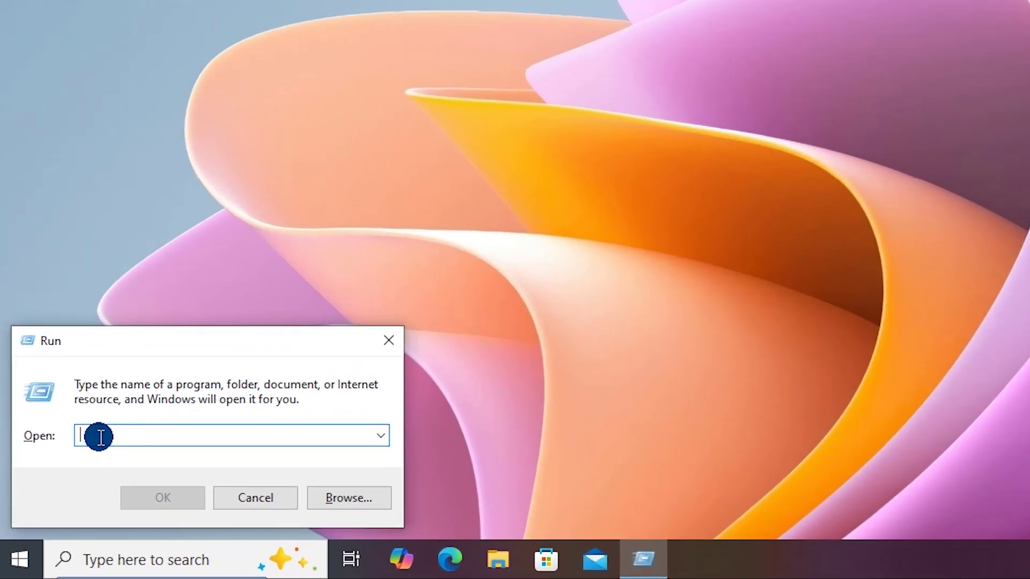
{"action": "type", "text": "msconfig"}
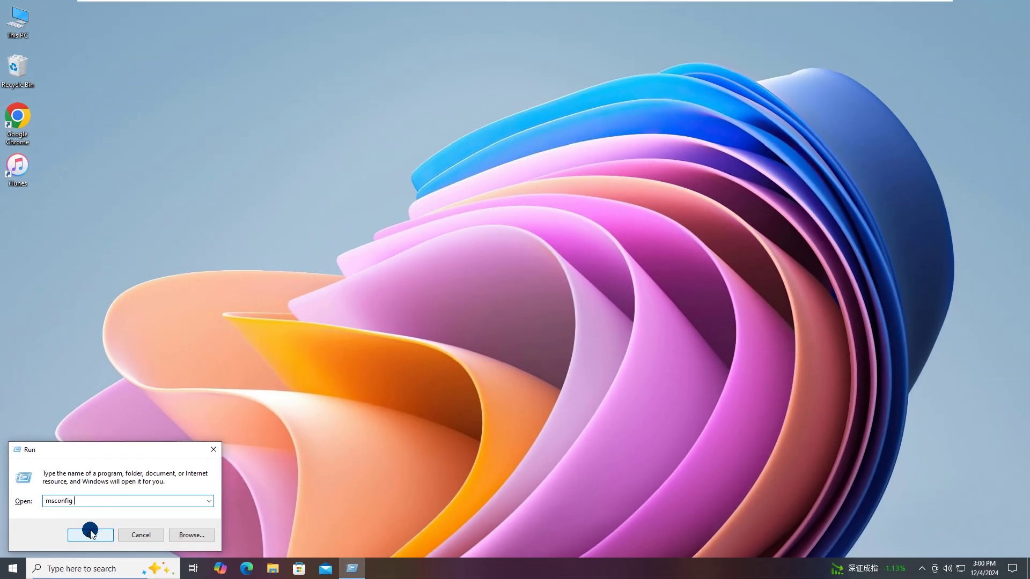
{"action": "left_click", "coordinate": [90, 532]}
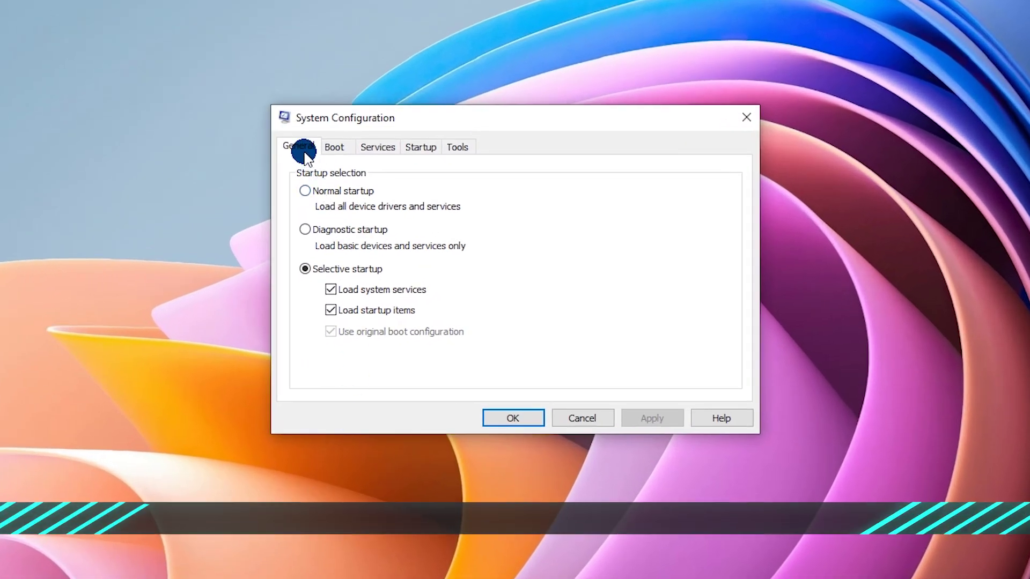
{"action": "left_click", "coordinate": [335, 148]}
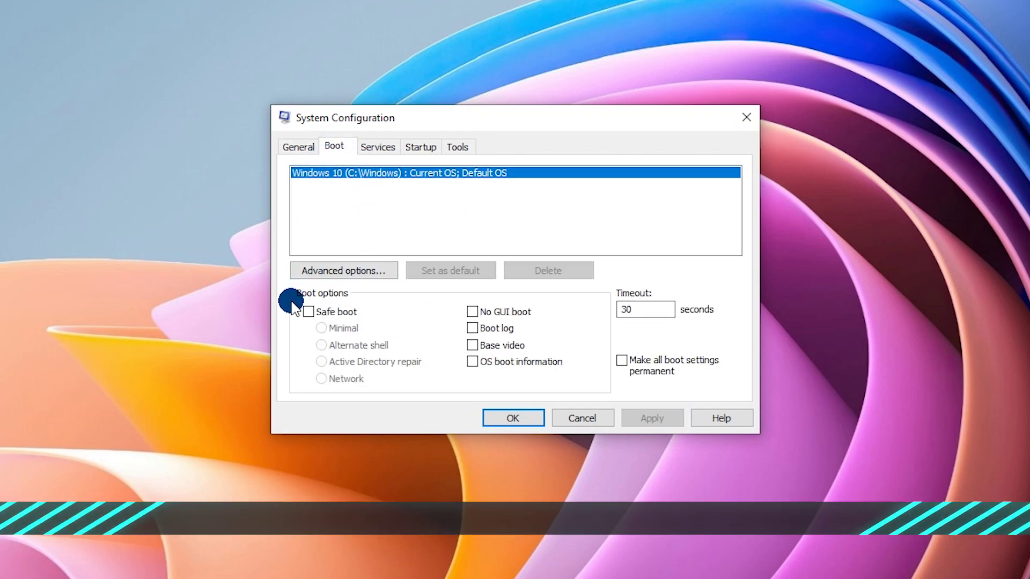
{"action": "left_click", "coordinate": [309, 313]}
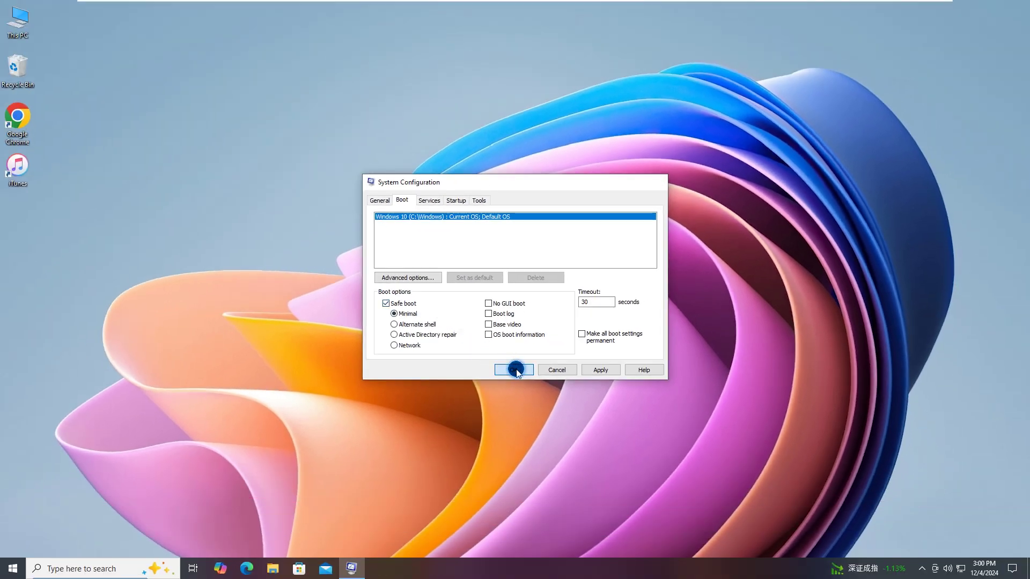
{"action": "left_click", "coordinate": [516, 370]}
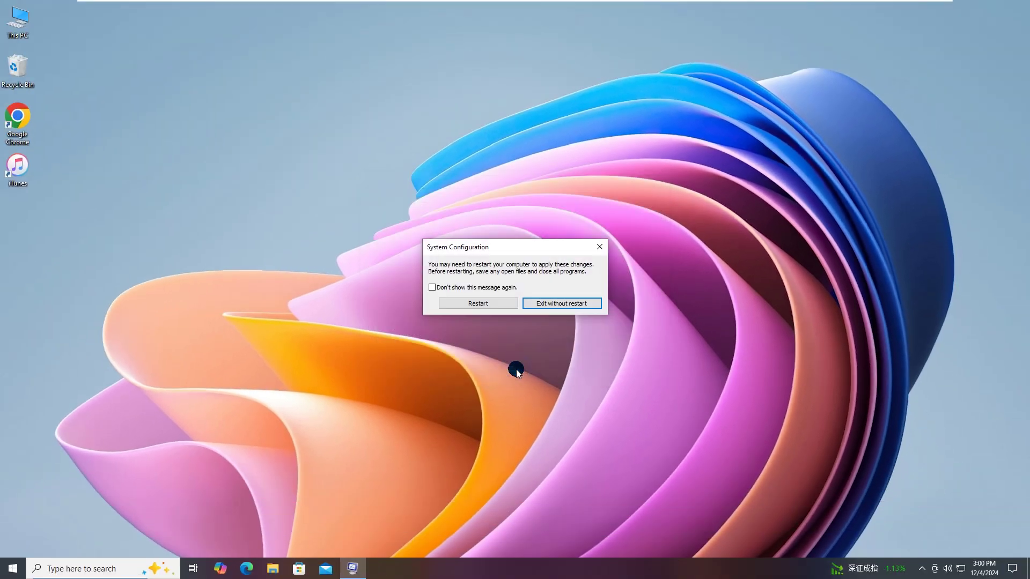
{"action": "left_click", "coordinate": [479, 303]}
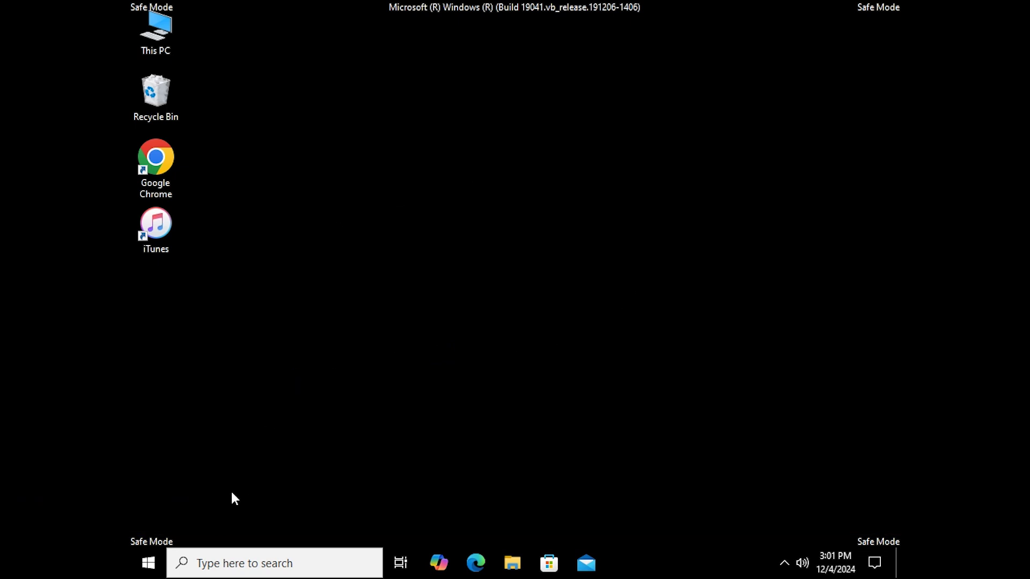
From Start, choose Uninstall on KMPlayer 64X and select it in Programs and Features.
{"action": "left_click", "coordinate": [149, 564]}
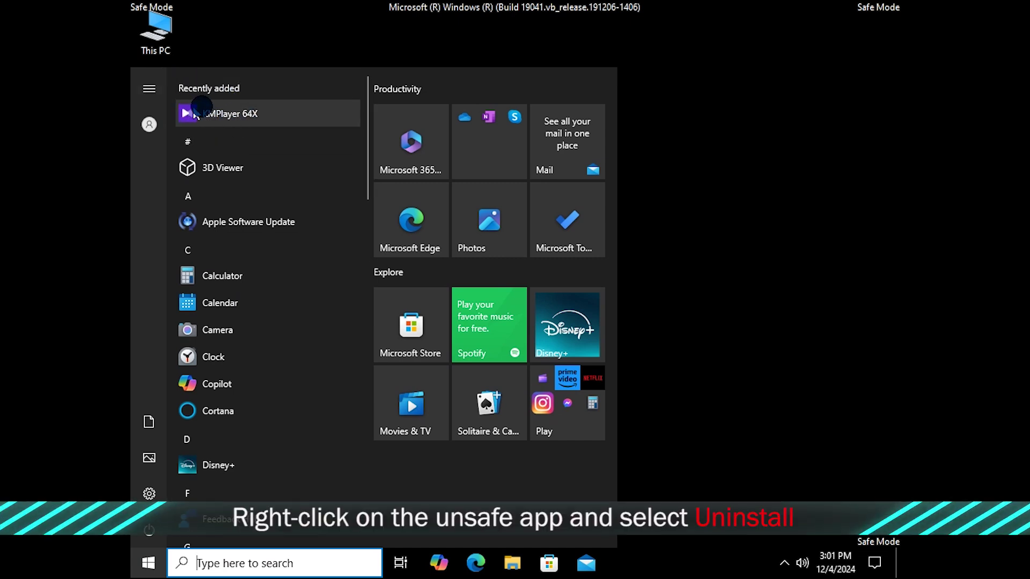
{"action": "right_click", "coordinate": [206, 115]}
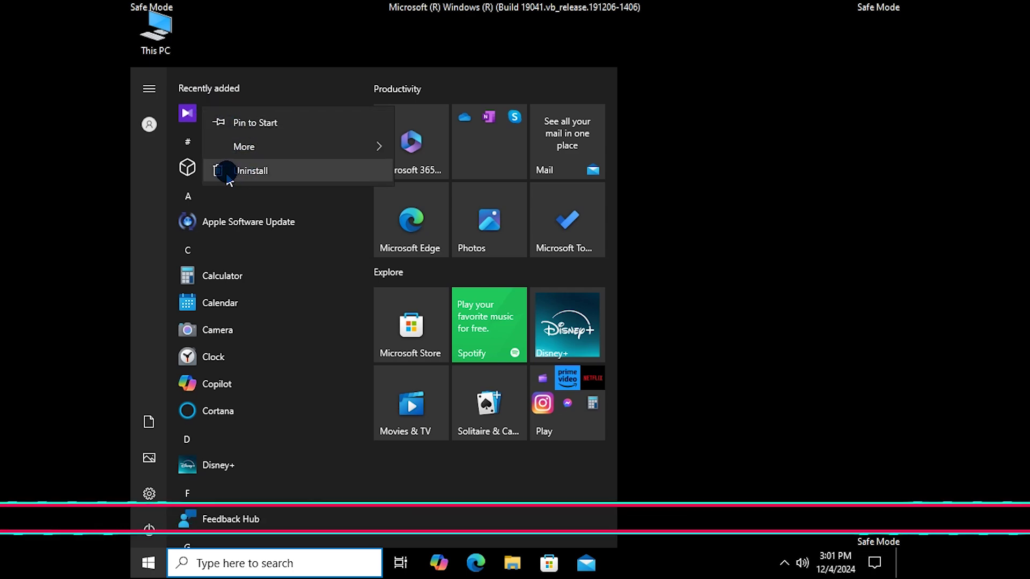
{"action": "left_click", "coordinate": [276, 177]}
{"action": "left_click", "coordinate": [245, 174]}
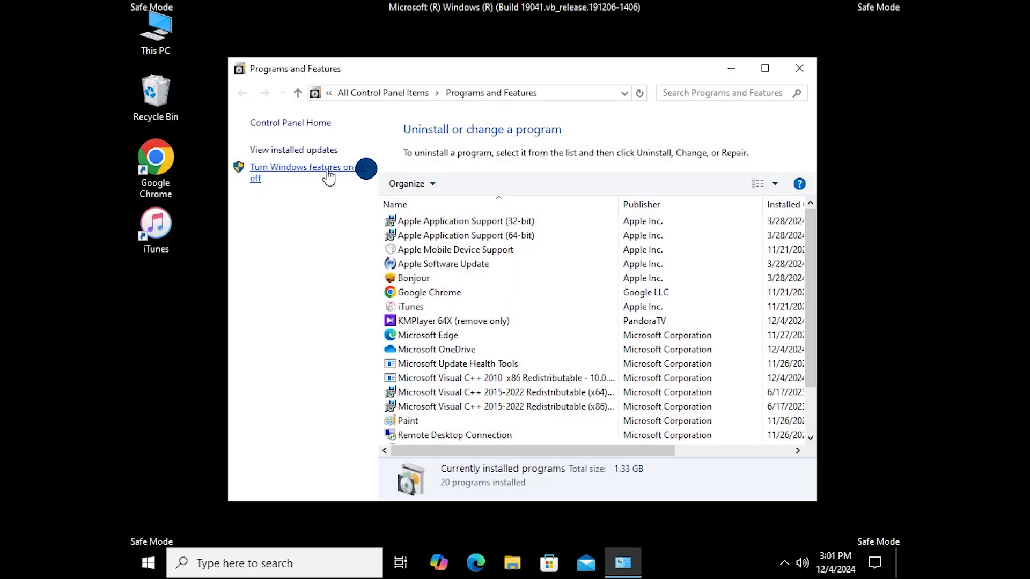
{"action": "left_click", "coordinate": [408, 322]}
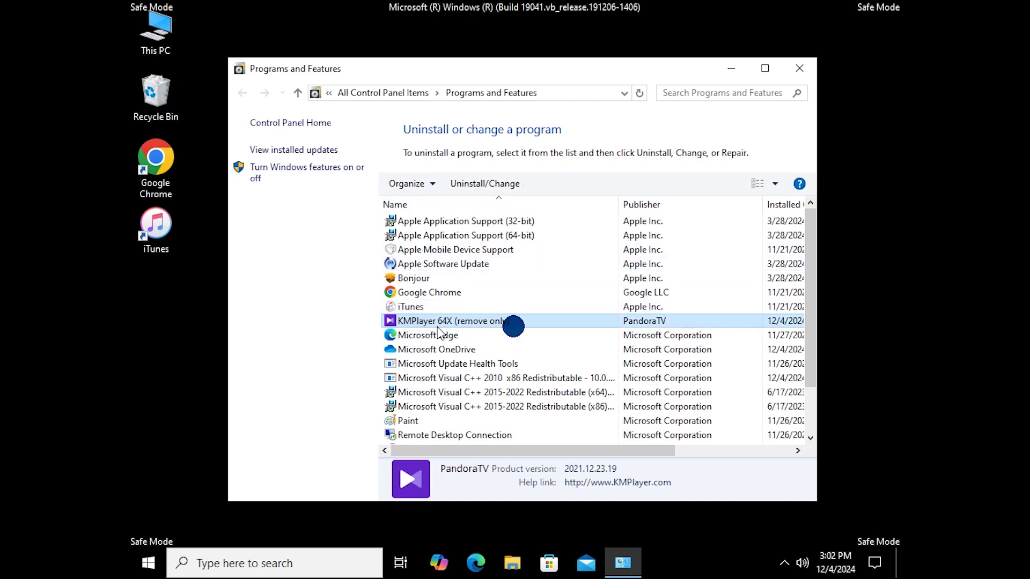
Uninstall KMPlayer 64X including its saved preferences and close Programs and Features.
{"action": "left_click", "coordinate": [472, 185]}
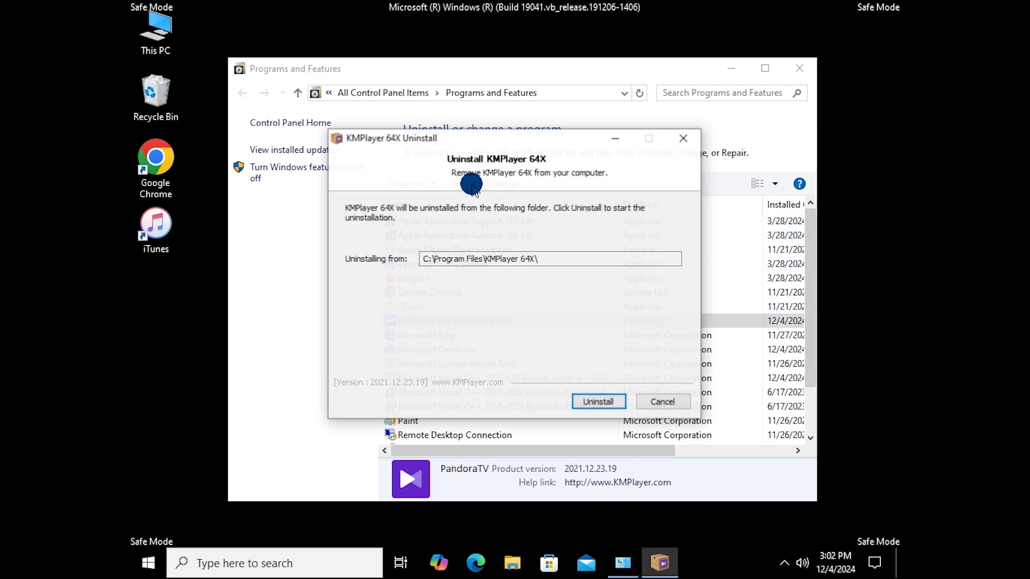
{"action": "left_click", "coordinate": [599, 400]}
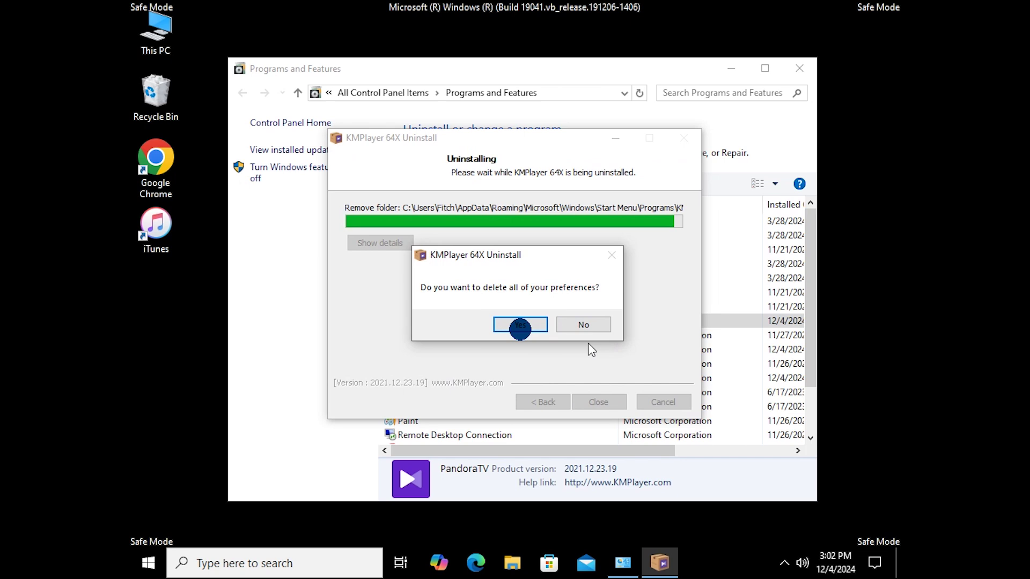
{"action": "left_click", "coordinate": [512, 324]}
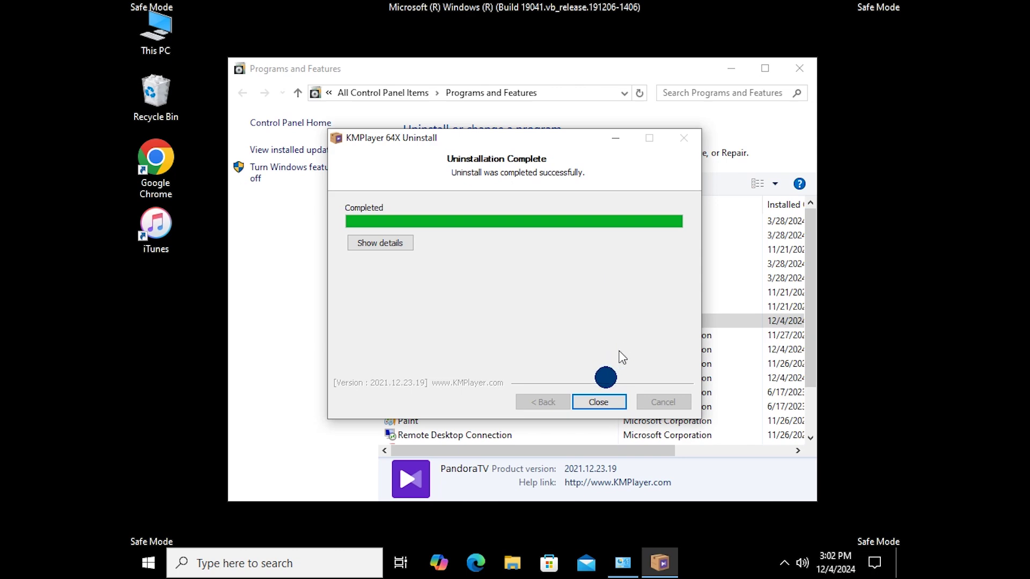
{"action": "left_click", "coordinate": [598, 403]}
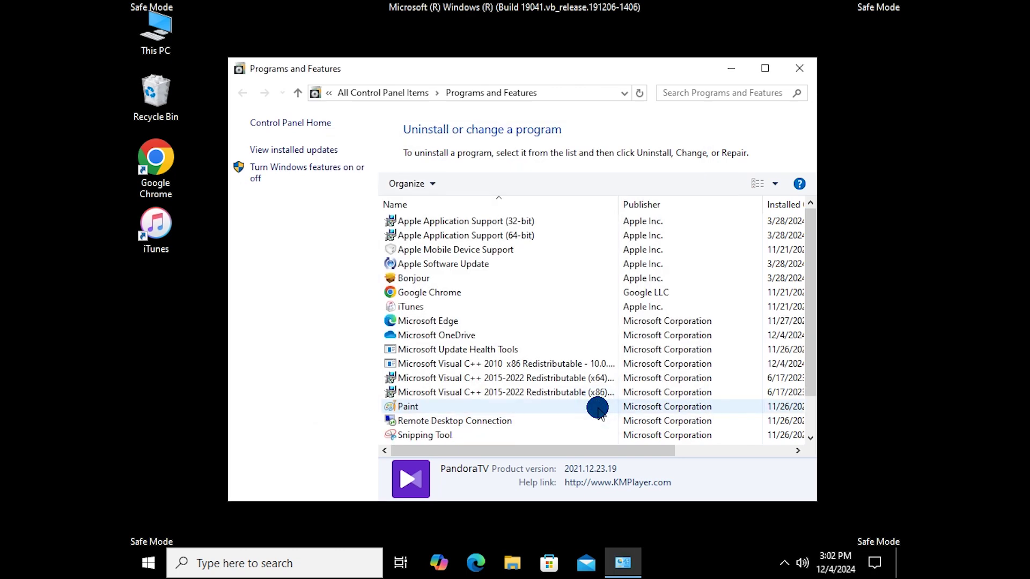
{"action": "left_click", "coordinate": [799, 69]}
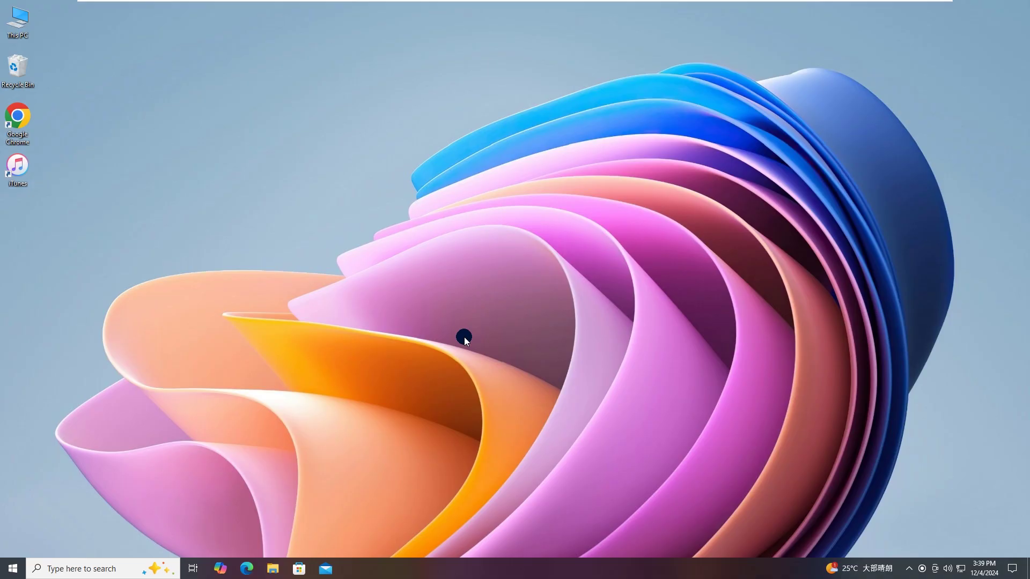
Run a Windows Security quick scan from Virus & threat protection, finding 0 threats.
{"action": "left_click", "coordinate": [14, 571]}
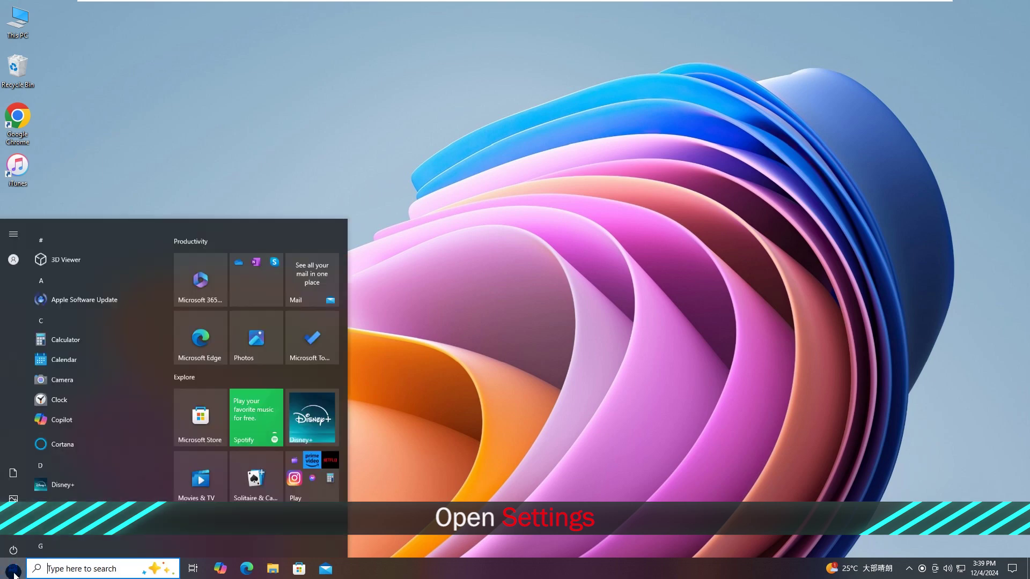
{"action": "left_click", "coordinate": [14, 517]}
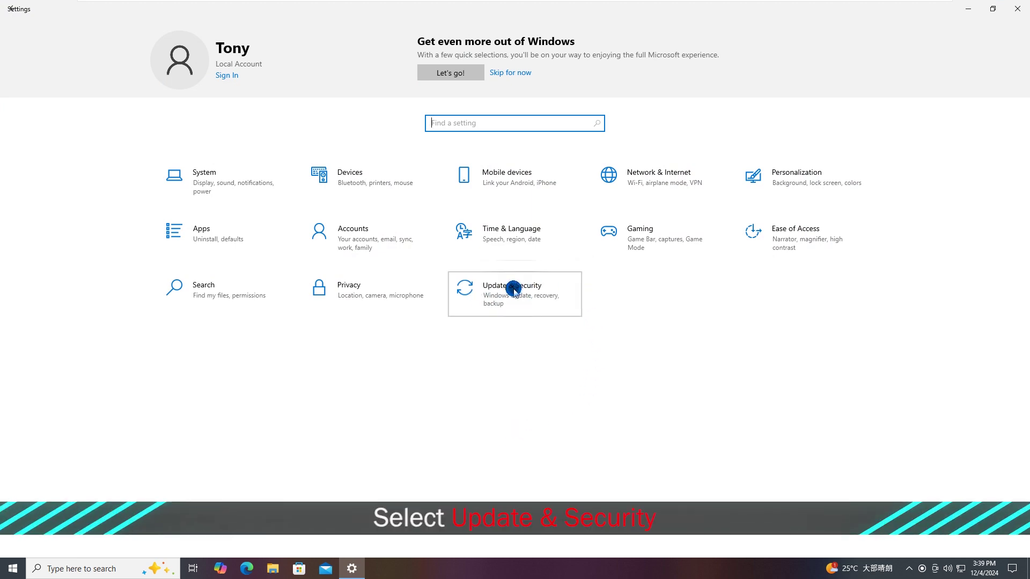
{"action": "left_click", "coordinate": [513, 290]}
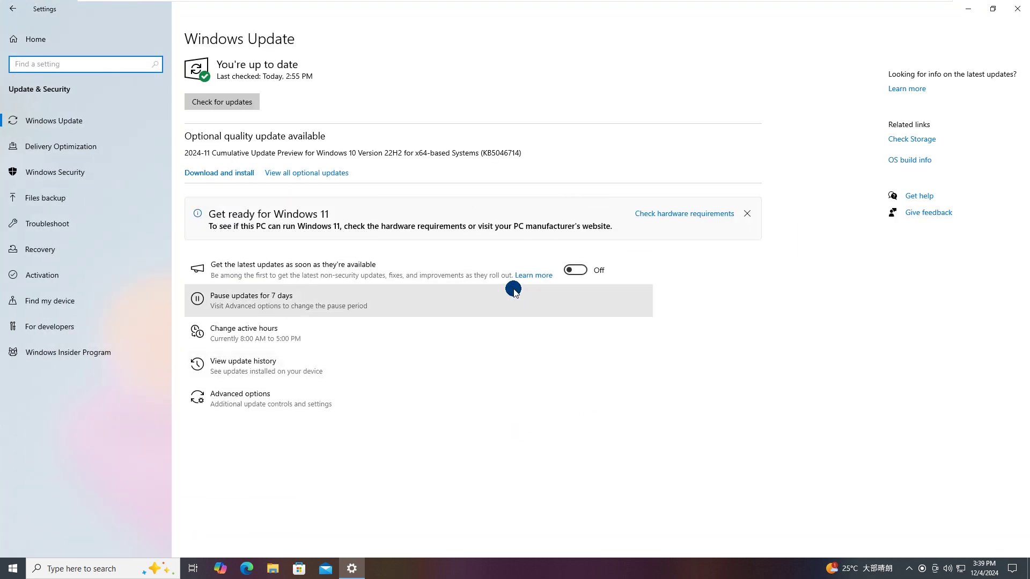
{"action": "left_click", "coordinate": [44, 173]}
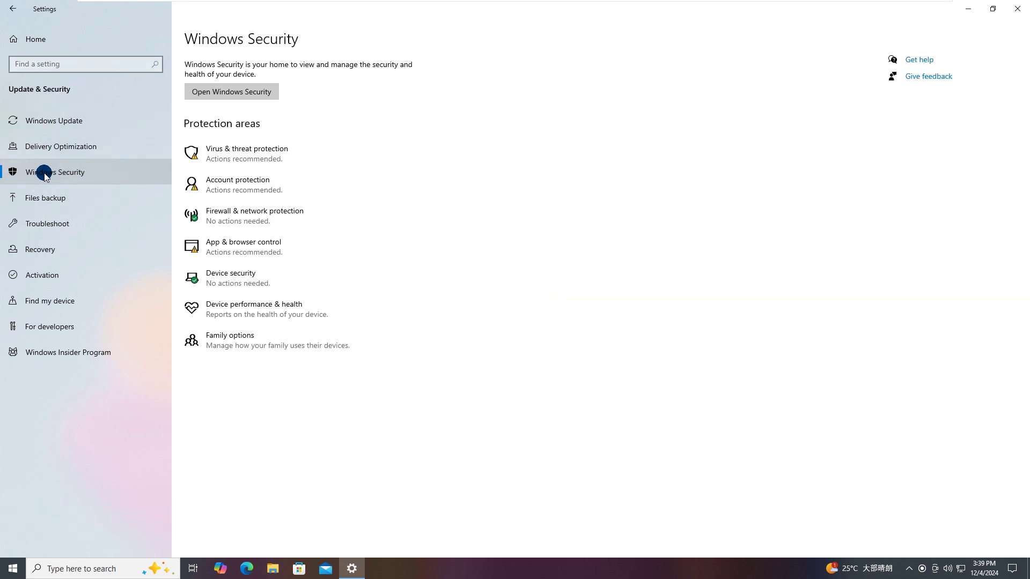
{"action": "left_click", "coordinate": [246, 153]}
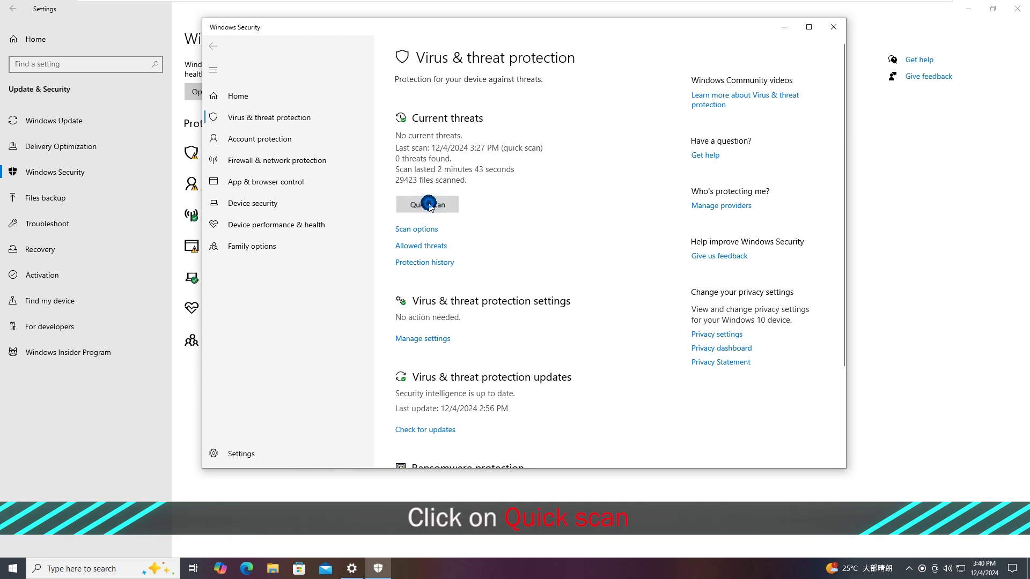
{"action": "left_click", "coordinate": [428, 204]}
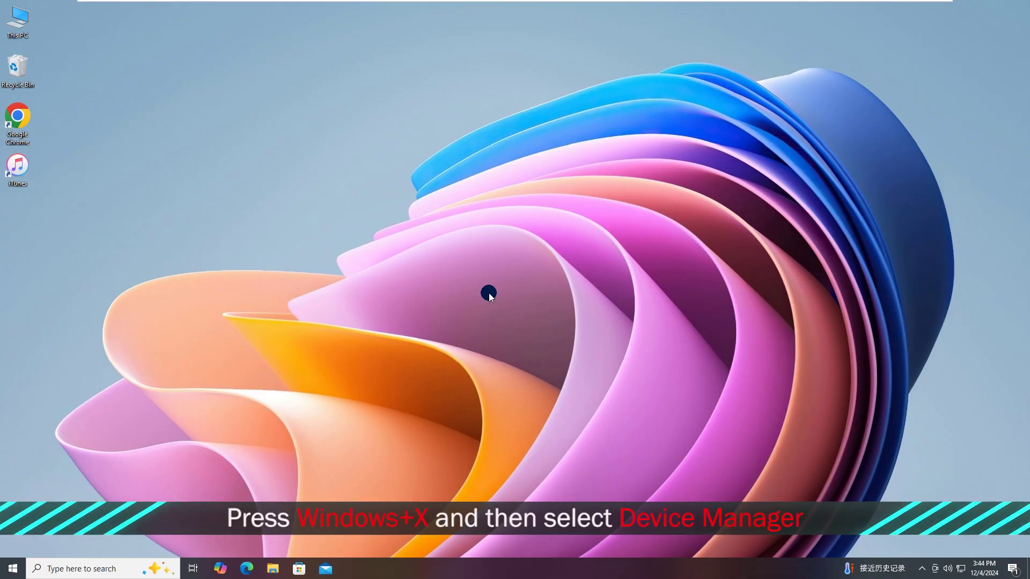
In Device Manager, view the VMware SVGA 3D display adapter's driver properties.
{"action": "key", "text": "super+x"}
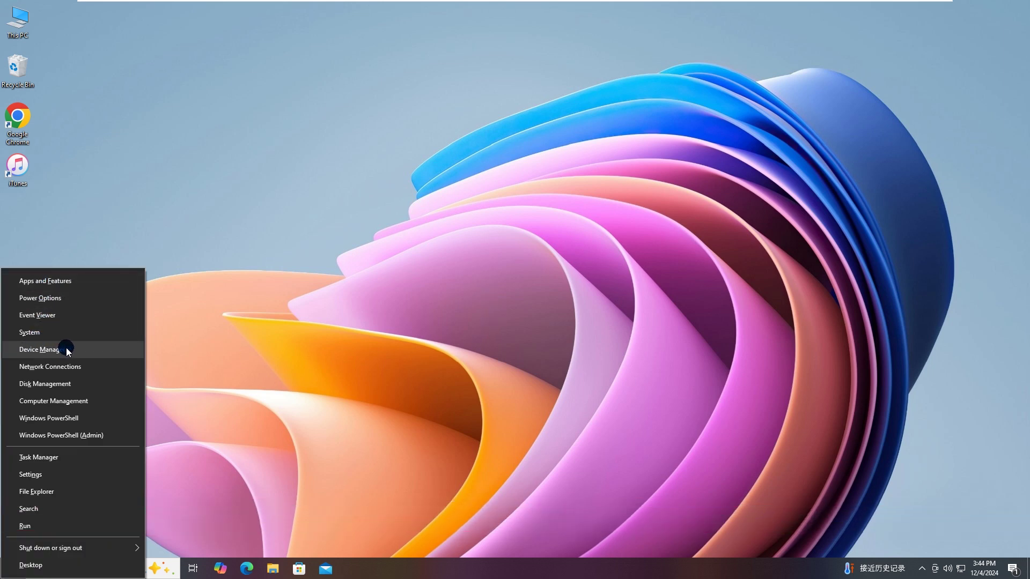
{"action": "left_click", "coordinate": [38, 352]}
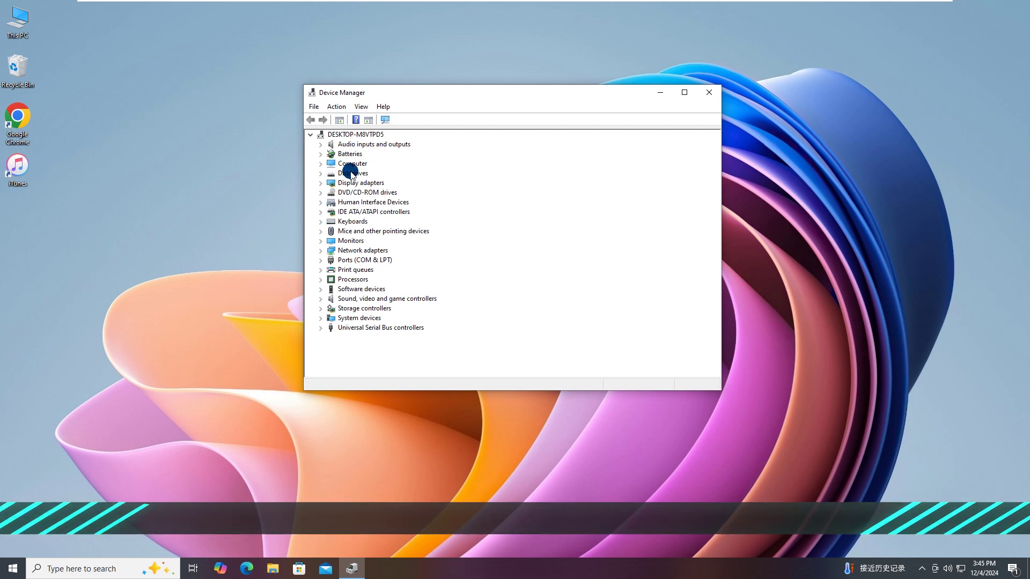
{"action": "left_click", "coordinate": [321, 183]}
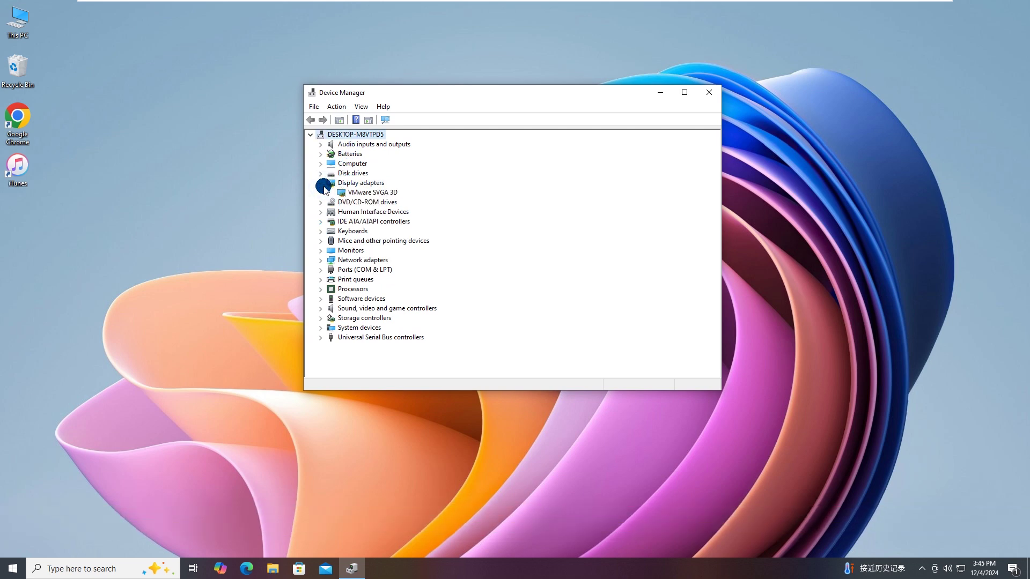
{"action": "right_click", "coordinate": [363, 191]}
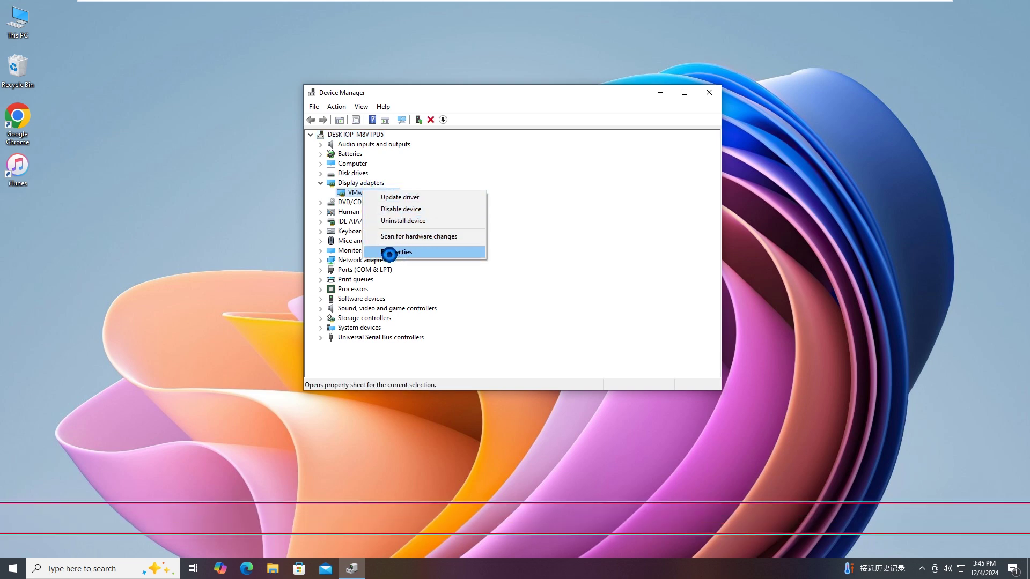
{"action": "left_click", "coordinate": [389, 252]}
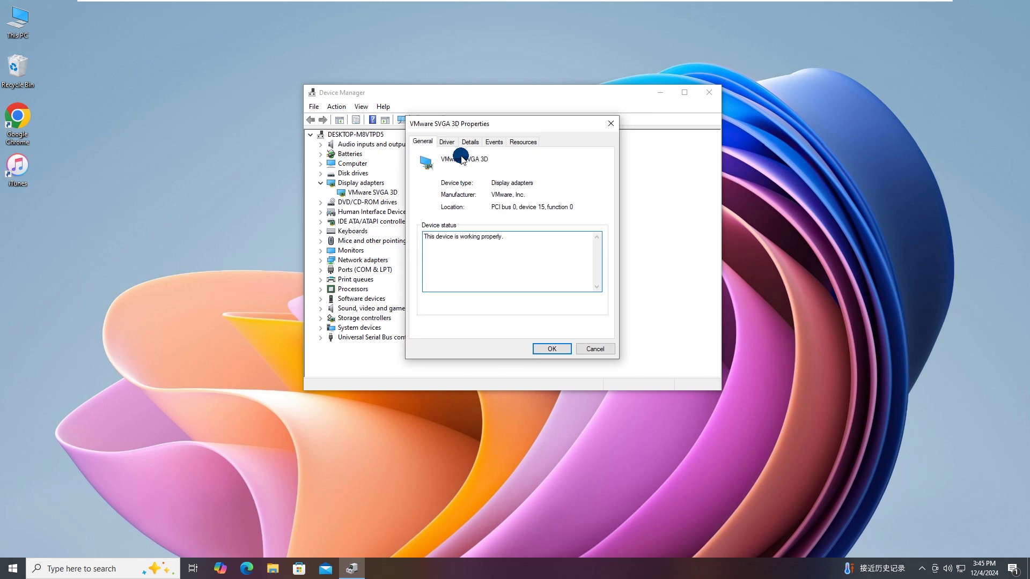
{"action": "left_click", "coordinate": [448, 143]}
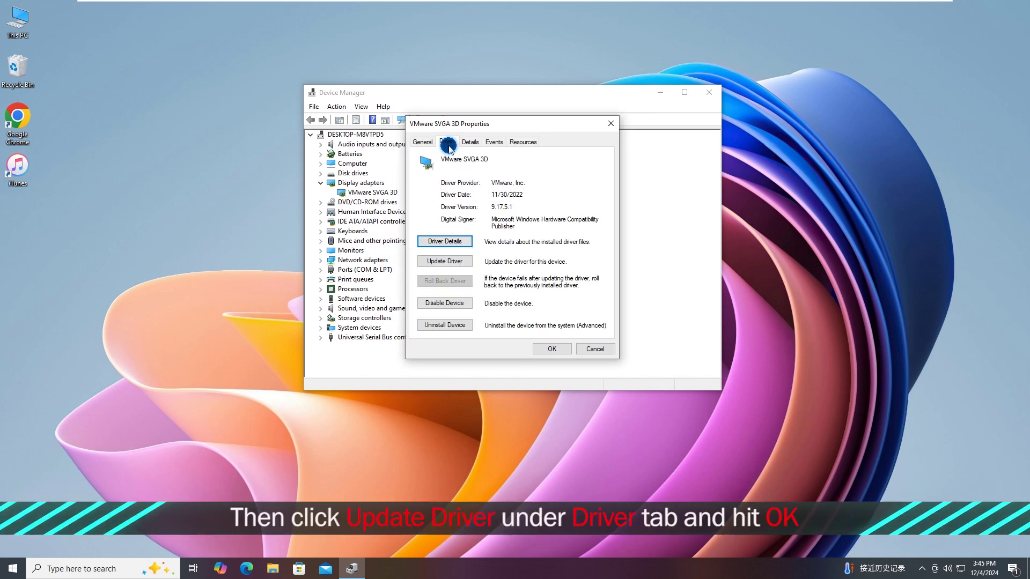
Search automatically for a better driver, confirming the best one is installed, and close.
{"action": "left_click", "coordinate": [444, 262]}
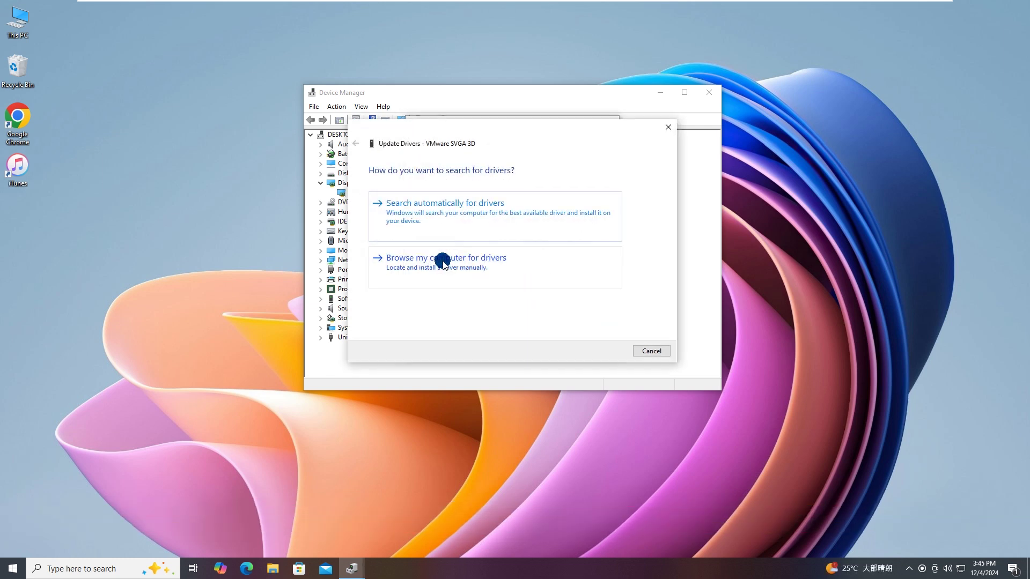
{"action": "left_click", "coordinate": [443, 207]}
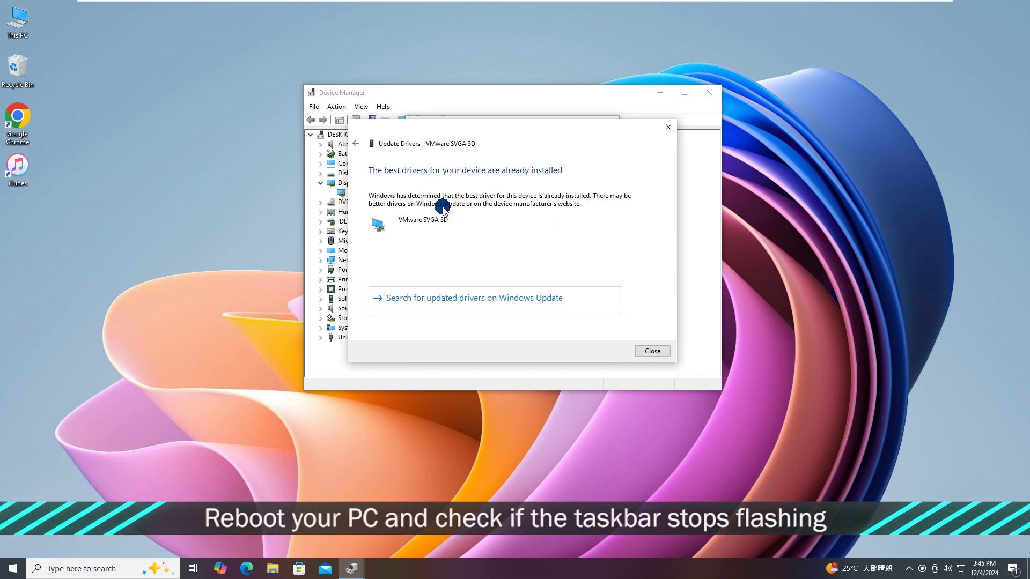
{"action": "left_click", "coordinate": [652, 351]}
{"action": "left_click", "coordinate": [552, 349]}
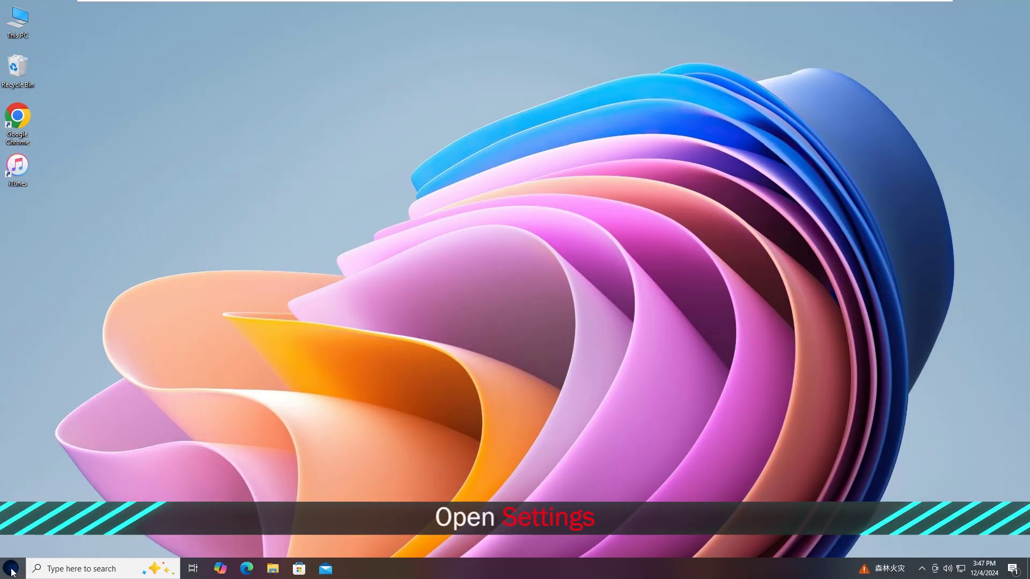
In Update & Security > Windows Update, check for updates and confirm the PC is up to date.
{"action": "left_click", "coordinate": [12, 569]}
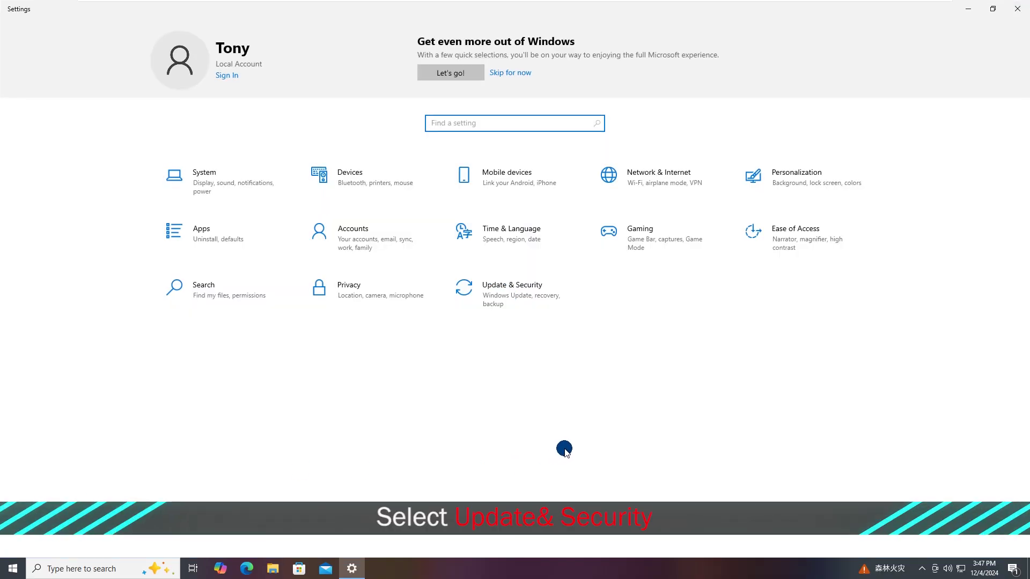
{"action": "left_click", "coordinate": [504, 292]}
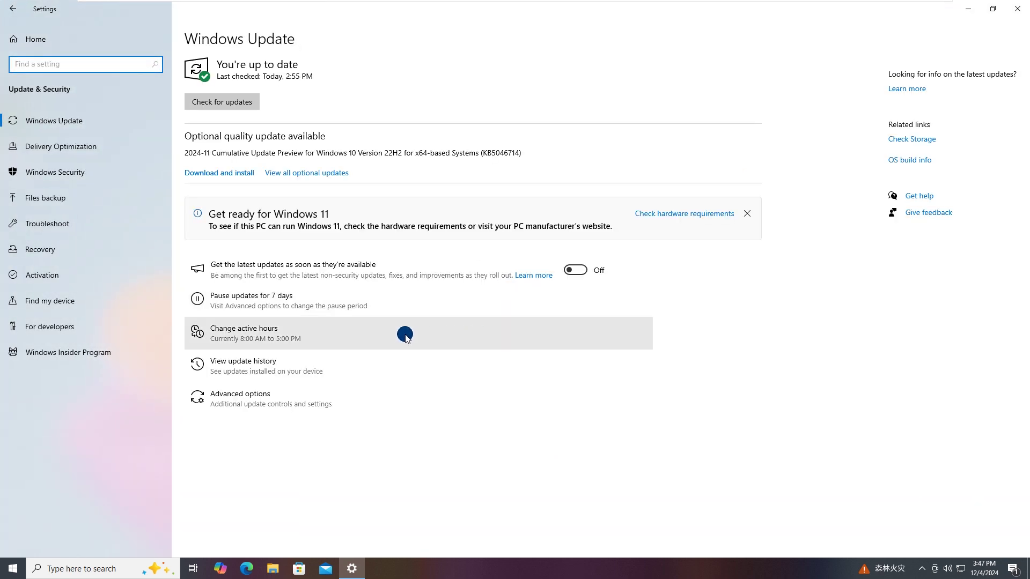
{"action": "left_click", "coordinate": [54, 124]}
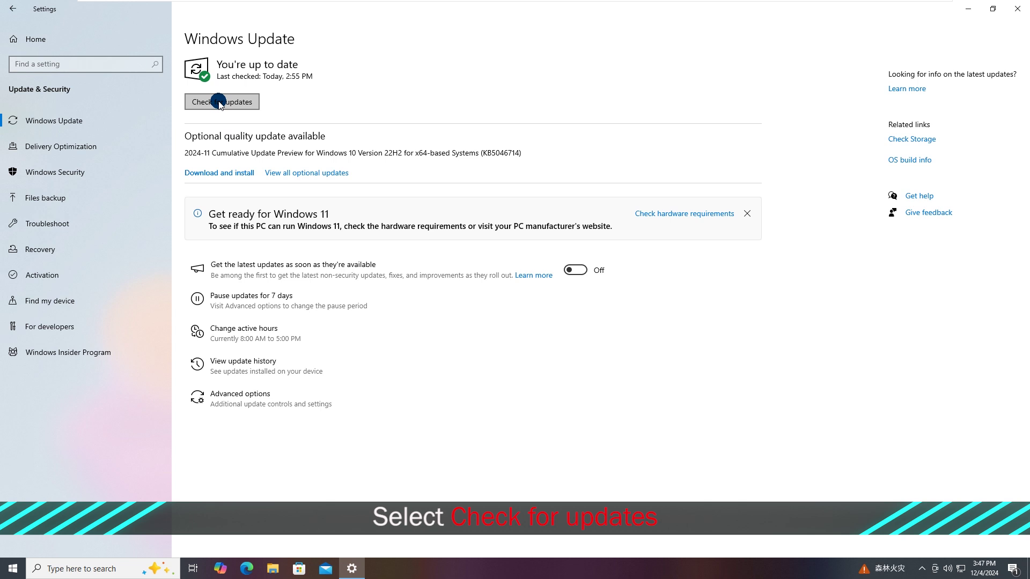
{"action": "left_click", "coordinate": [219, 104]}
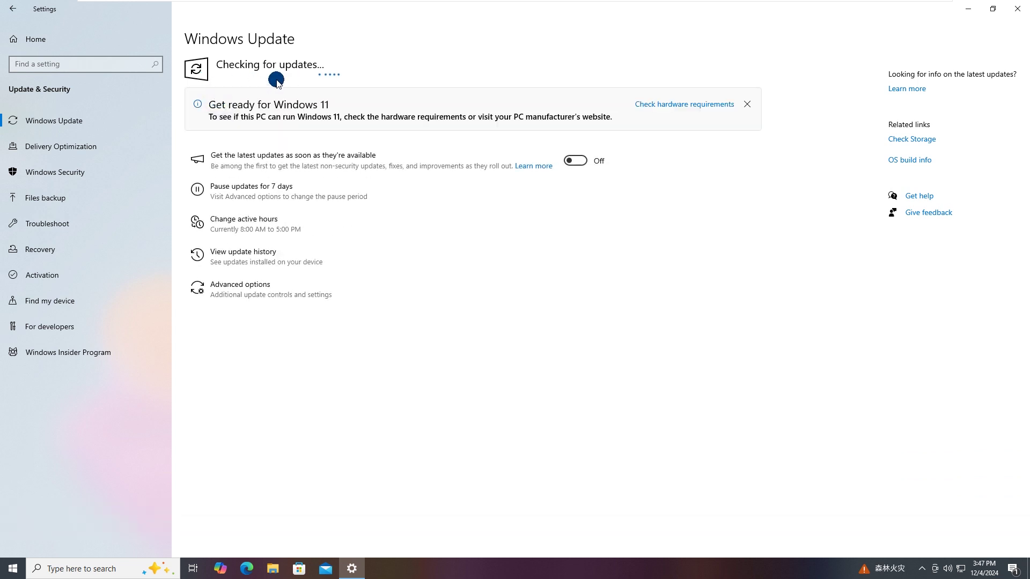